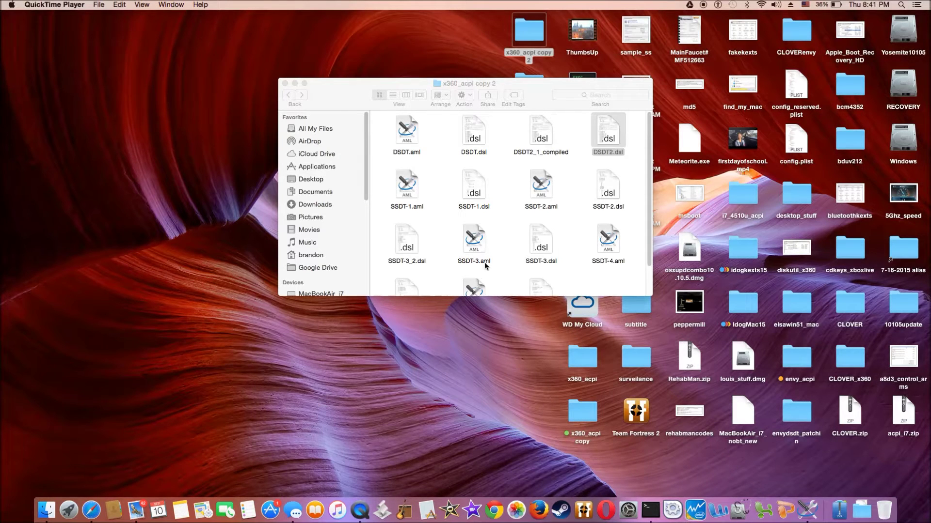
Open DSDT2.dsl from Finder in MaciASL and show the rehabman patch list.
{"action": "left_click", "coordinate": [613, 138]}
{"action": "double_click", "coordinate": [611, 136]}
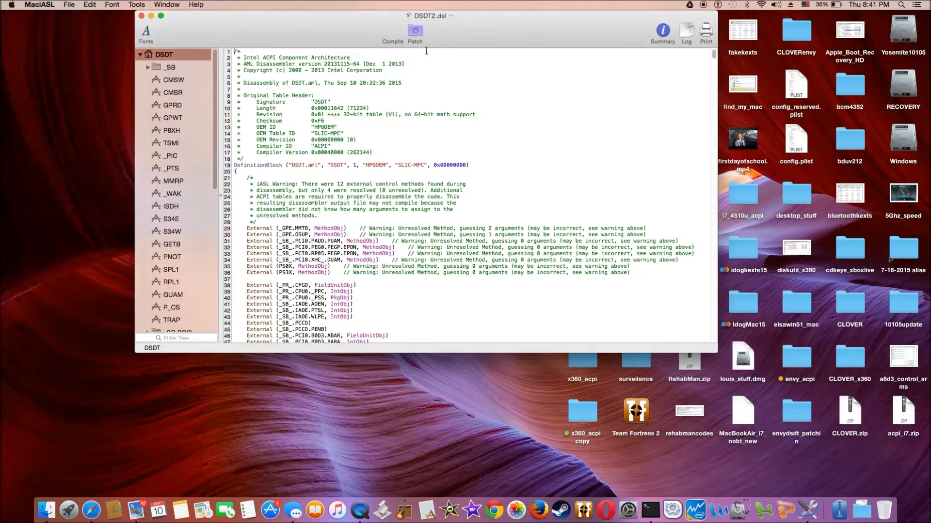
{"action": "left_click", "coordinate": [416, 33]}
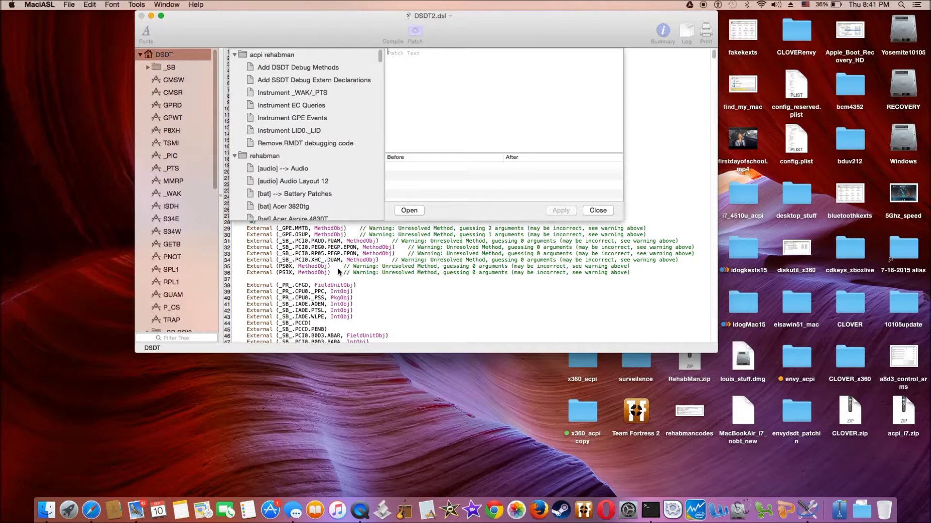
{"action": "scroll", "coordinate": [303, 94], "scroll_direction": "down", "scroll_amount": 3}
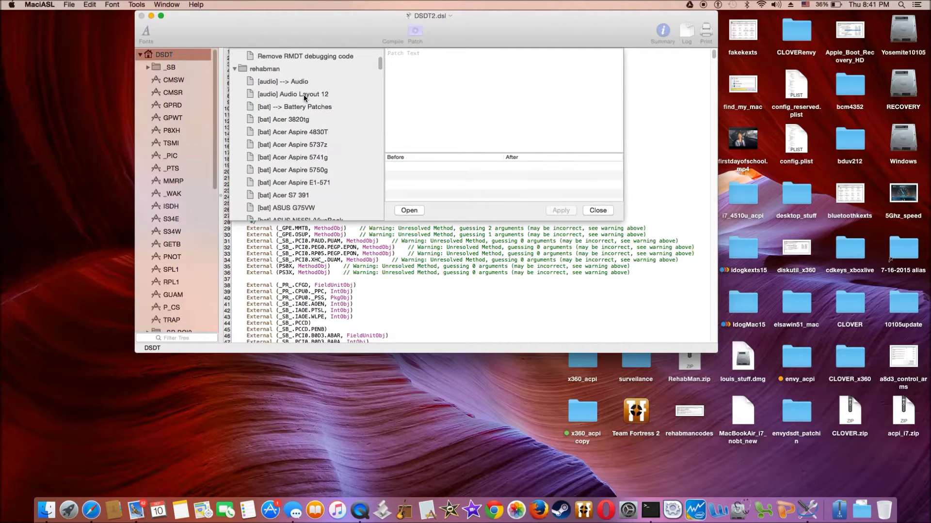
Load the '[audio] Audio Layout 12' patch from the rehabman group.
{"action": "left_click", "coordinate": [303, 95]}
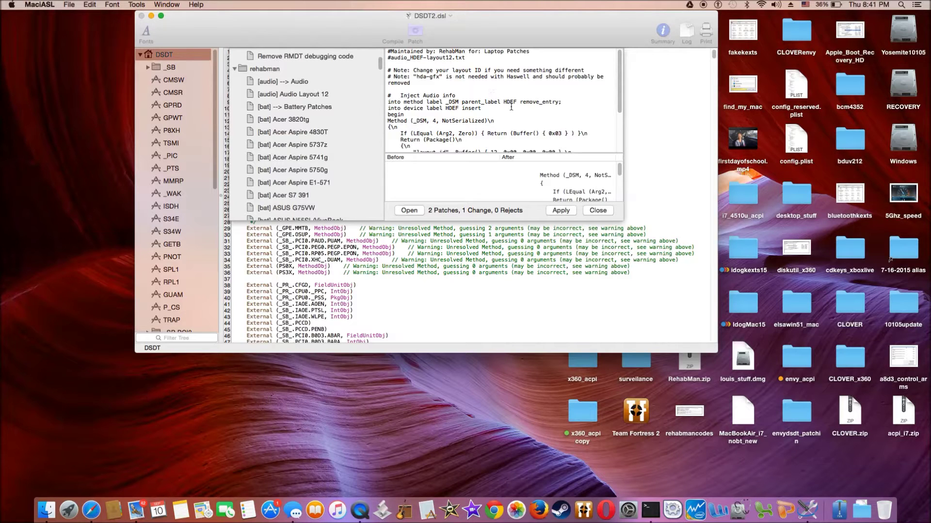
{"action": "scroll", "coordinate": [511, 106], "scroll_direction": "down", "scroll_amount": 3}
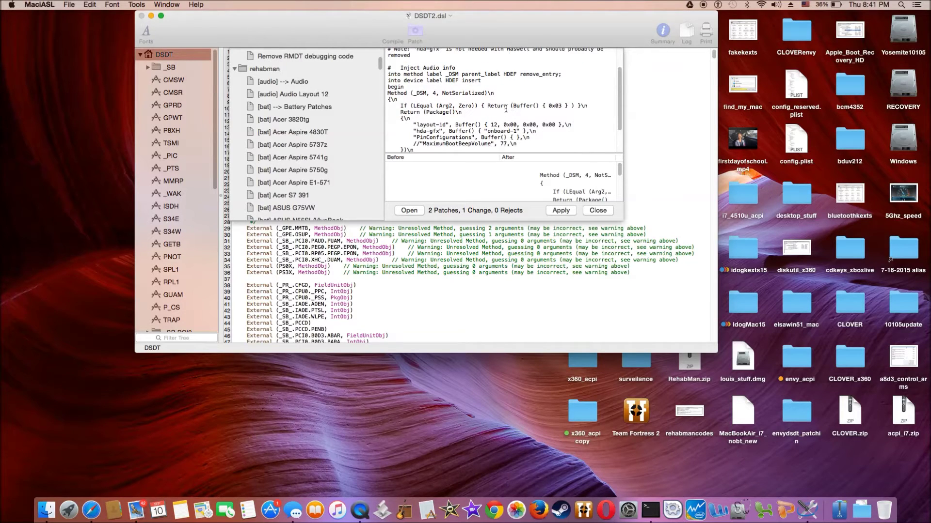
Delete the old layout-id value 12 from the patch's Buffer line.
{"action": "left_click", "coordinate": [497, 130]}
{"action": "key", "text": "BackSpace"}
{"action": "key", "text": "BackSpace"}
{"action": "key", "text": "BackSpace"}
{"action": "type", "text": "0"}
{"action": "type", "text": "x"}
{"action": "type", "text": "03"}
Apply the edited audio patch and compile DSDT2.dsl: 0 errors, 44 warnings.
{"action": "left_click", "coordinate": [561, 211]}
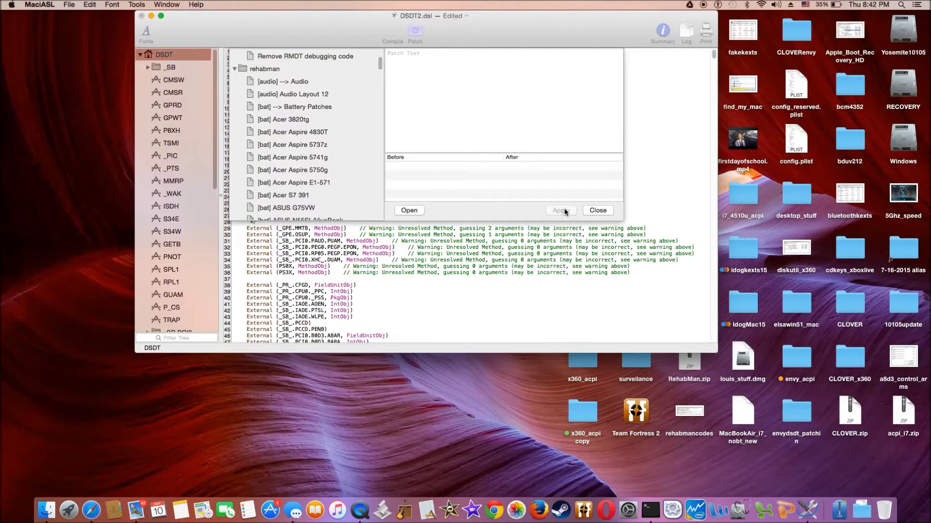
{"action": "left_click", "coordinate": [597, 210]}
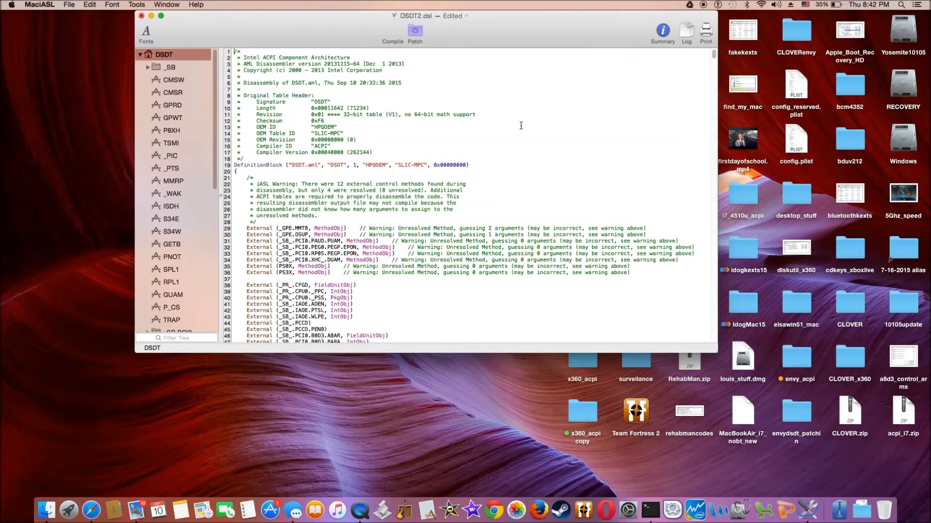
{"action": "left_click", "coordinate": [395, 42]}
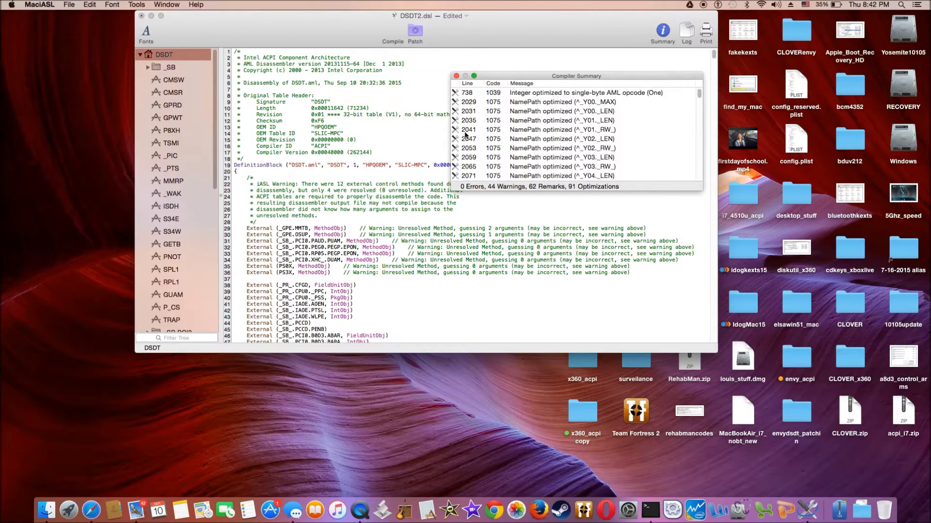
{"action": "left_click", "coordinate": [456, 76]}
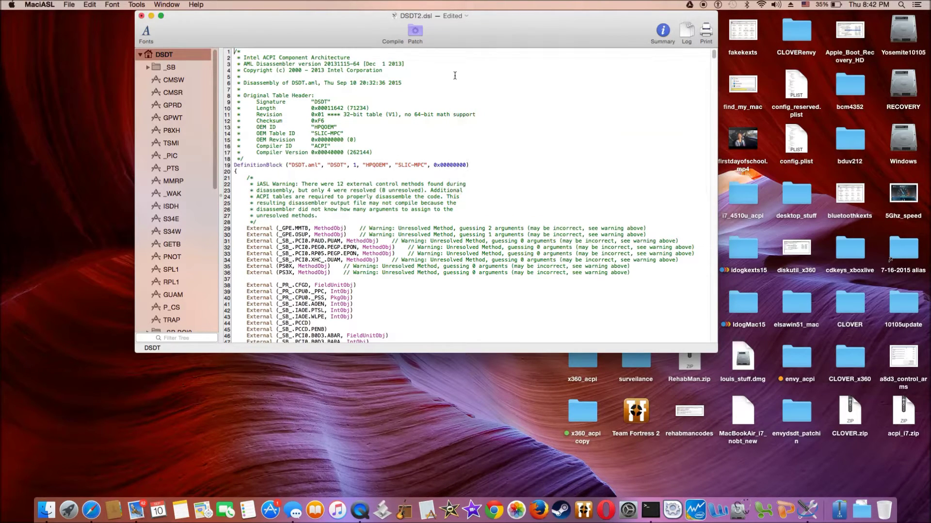
Save the audio-patched DSDT as DSDT2_2_audio3 in x360_acpi copy 2.
{"action": "left_click", "coordinate": [69, 4]}
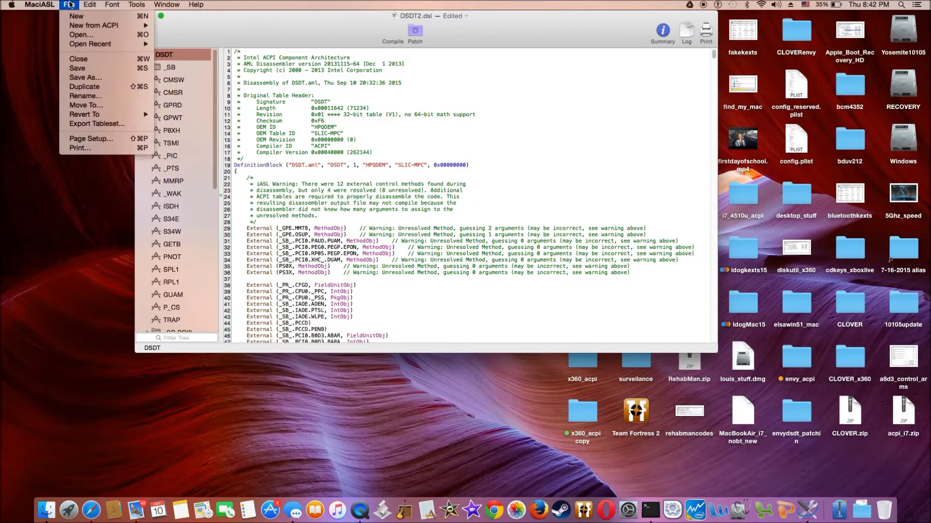
{"action": "left_click", "coordinate": [84, 78]}
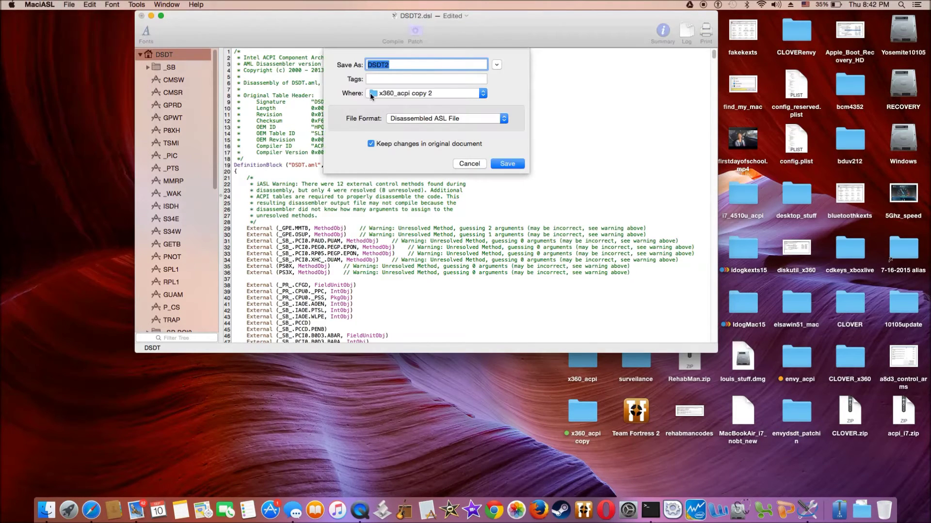
{"action": "type", "text": "_2"}
{"action": "type", "text": "_"}
{"action": "type", "text": "audio"}
{"action": "type", "text": "3"}
{"action": "left_click", "coordinate": [507, 164]}
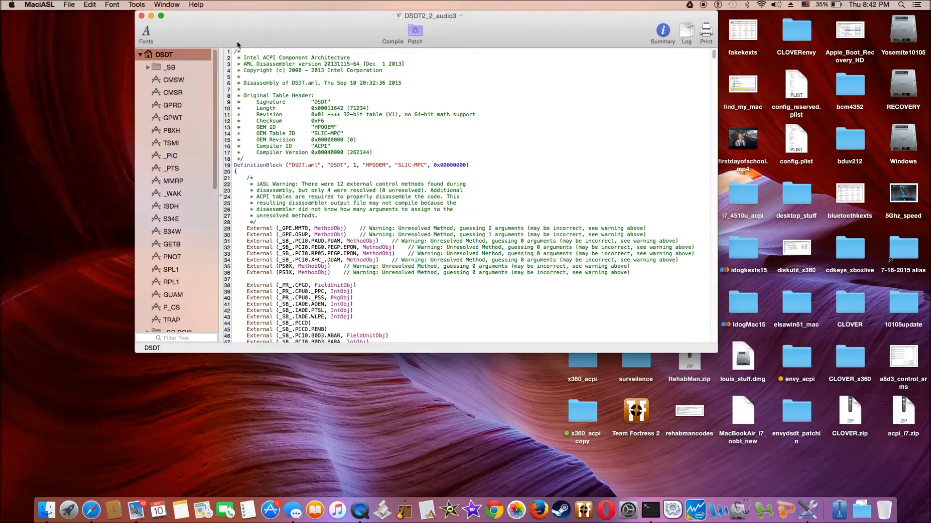
Close DSDT2_2_audio3 and reopen DSDT2 from x360_acpi copy 2 in MaciASL.
{"action": "left_click", "coordinate": [142, 17]}
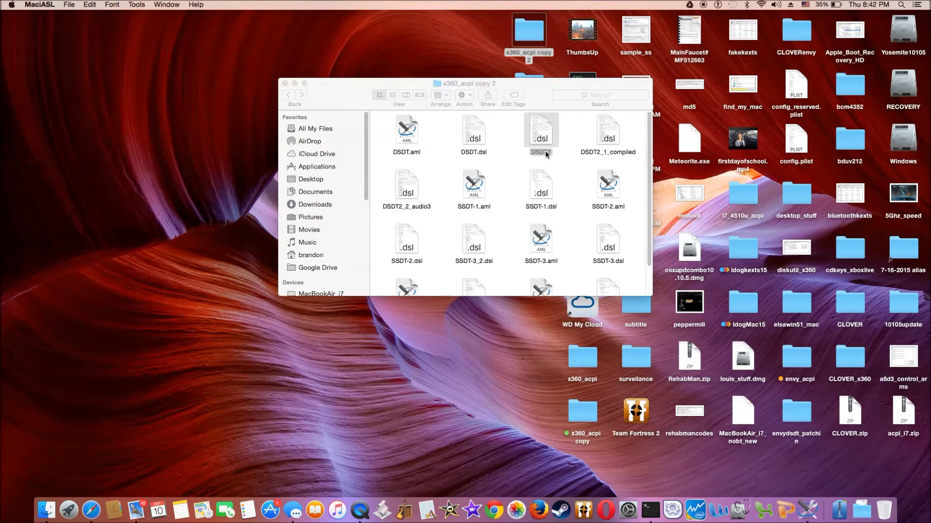
{"action": "double_click", "coordinate": [542, 139]}
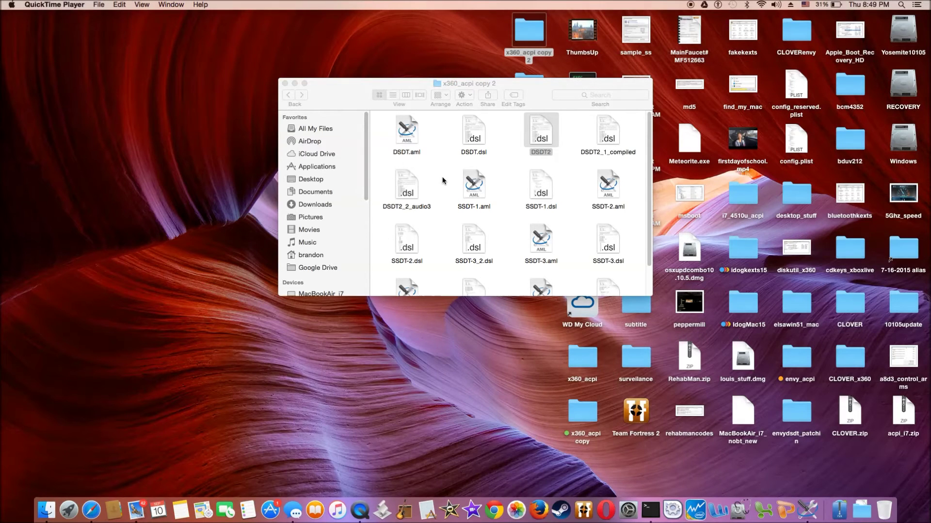
{"action": "double_click", "coordinate": [544, 137]}
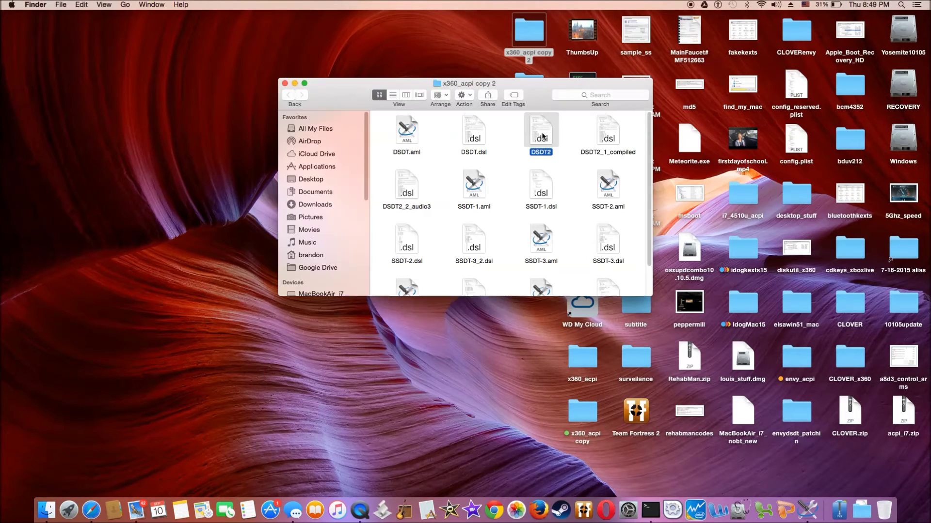
{"action": "scroll", "coordinate": [360, 148], "scroll_direction": "down", "scroll_amount": 4}
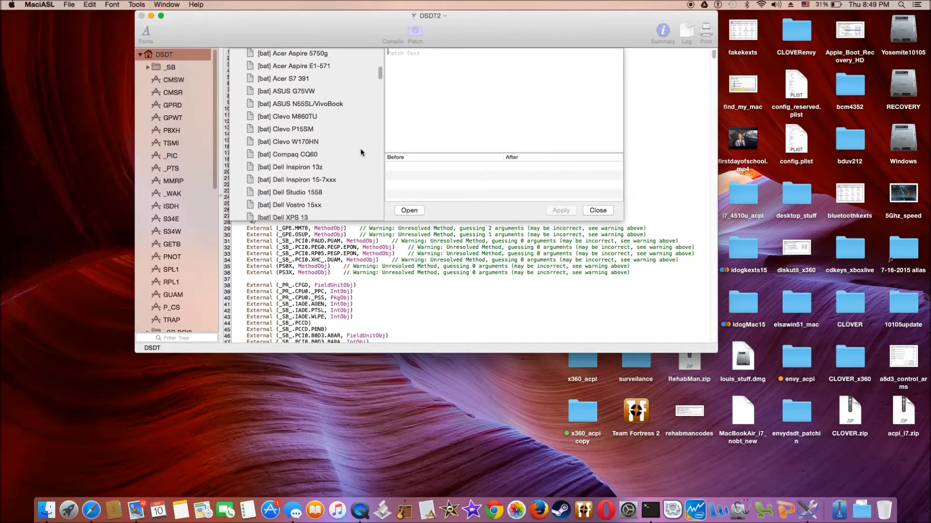
{"action": "scroll", "coordinate": [360, 148], "scroll_direction": "down", "scroll_amount": 3}
{"action": "scroll", "coordinate": [360, 154], "scroll_direction": "down", "scroll_amount": 5}
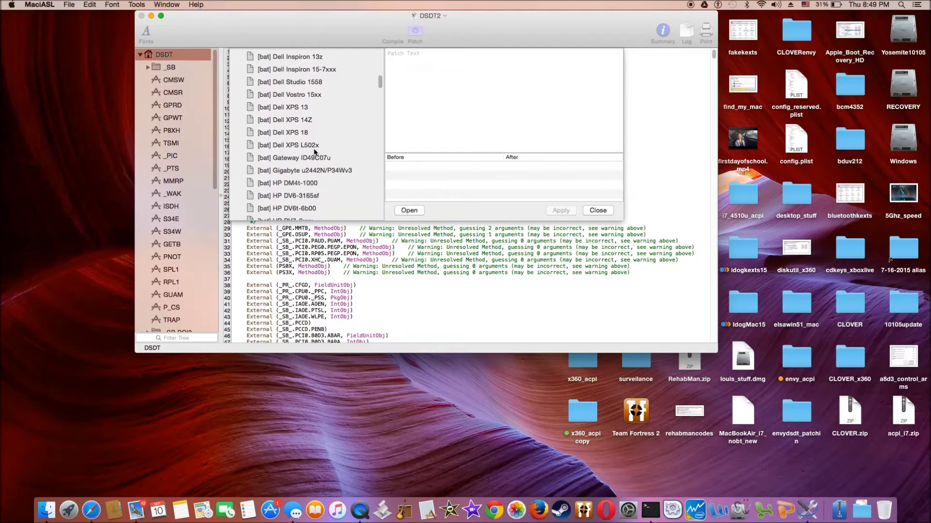
{"action": "scroll", "coordinate": [314, 149], "scroll_direction": "down", "scroll_amount": 5}
{"action": "scroll", "coordinate": [345, 180], "scroll_direction": "down", "scroll_amount": 2}
{"action": "scroll", "coordinate": [344, 180], "scroll_direction": "down", "scroll_amount": 2}
{"action": "scroll", "coordinate": [345, 180], "scroll_direction": "down", "scroll_amount": 3}
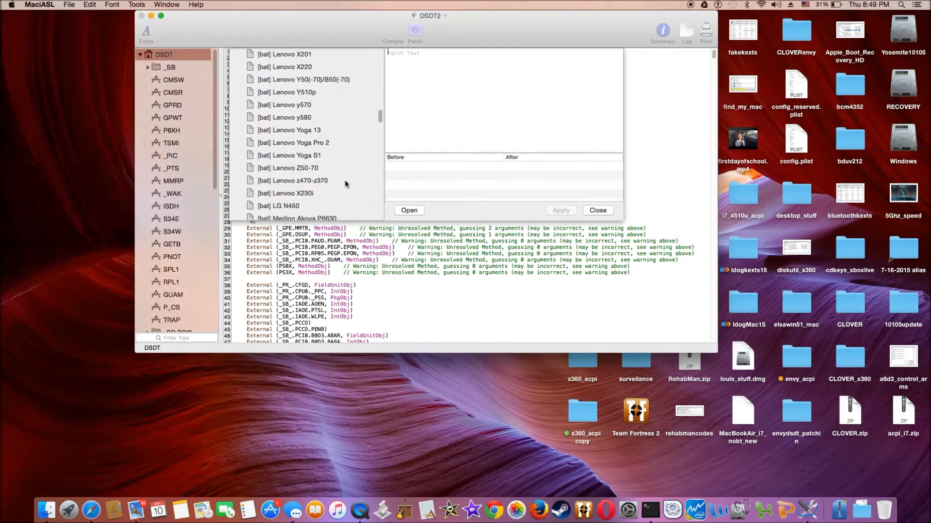
{"action": "scroll", "coordinate": [344, 180], "scroll_direction": "down", "scroll_amount": 2}
{"action": "scroll", "coordinate": [345, 180], "scroll_direction": "up", "scroll_amount": 3}
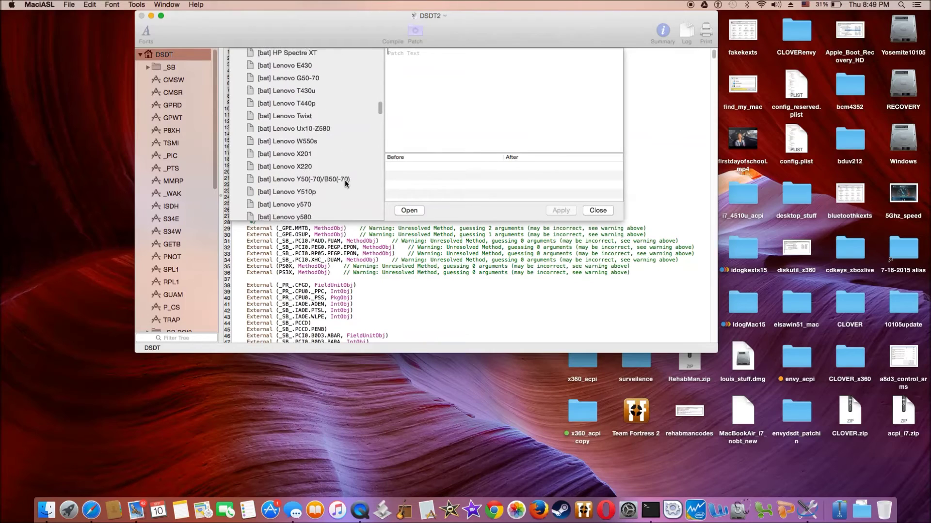
{"action": "scroll", "coordinate": [344, 180], "scroll_direction": "up", "scroll_amount": 2}
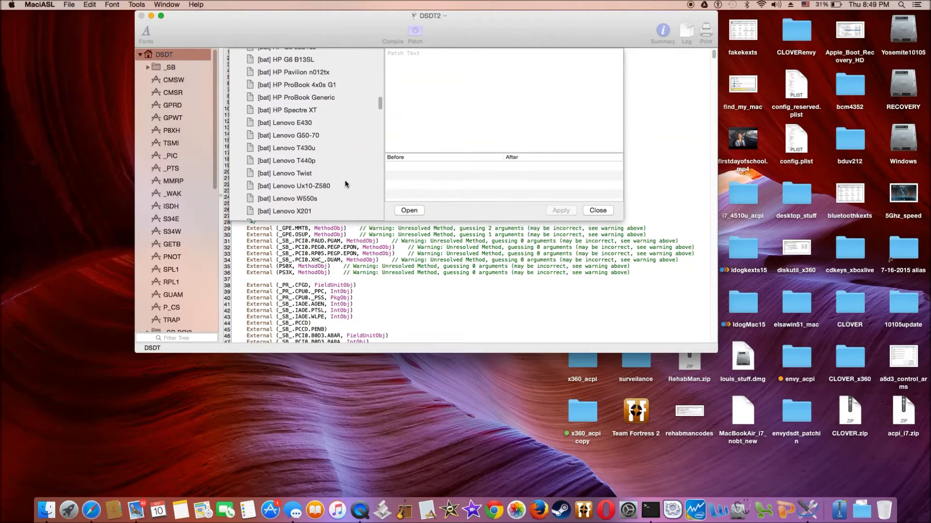
Apply the '[bat] HP Pavilion n012tx' patch and compile: 0 errors, 44 warnings.
{"action": "left_click", "coordinate": [316, 75]}
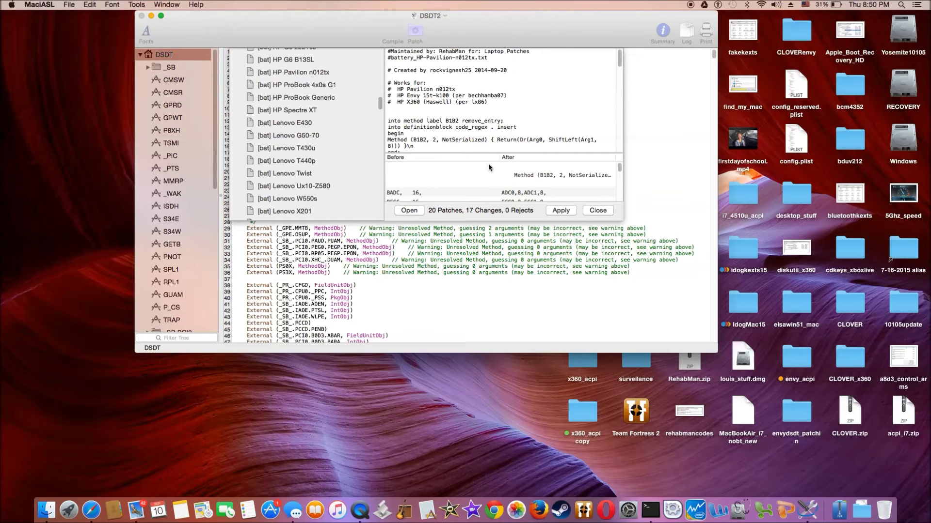
{"action": "left_click", "coordinate": [561, 211]}
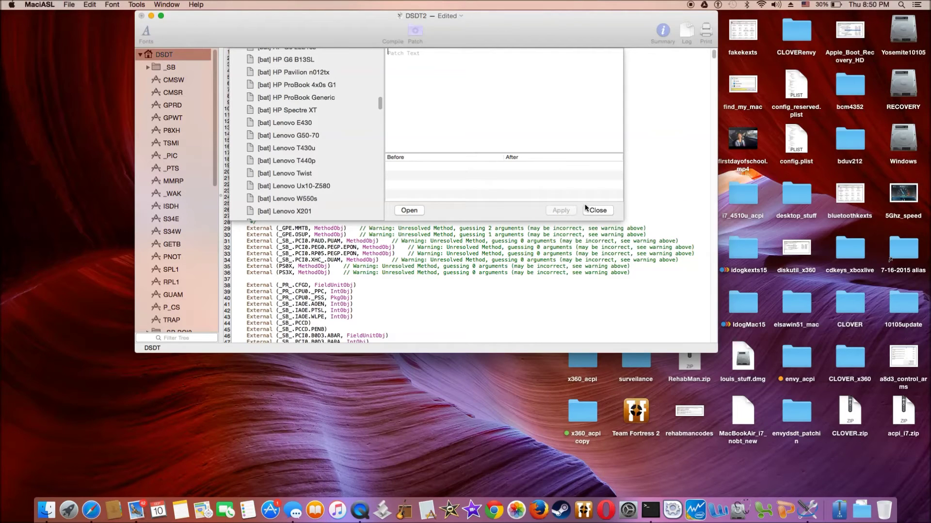
{"action": "left_click", "coordinate": [597, 210]}
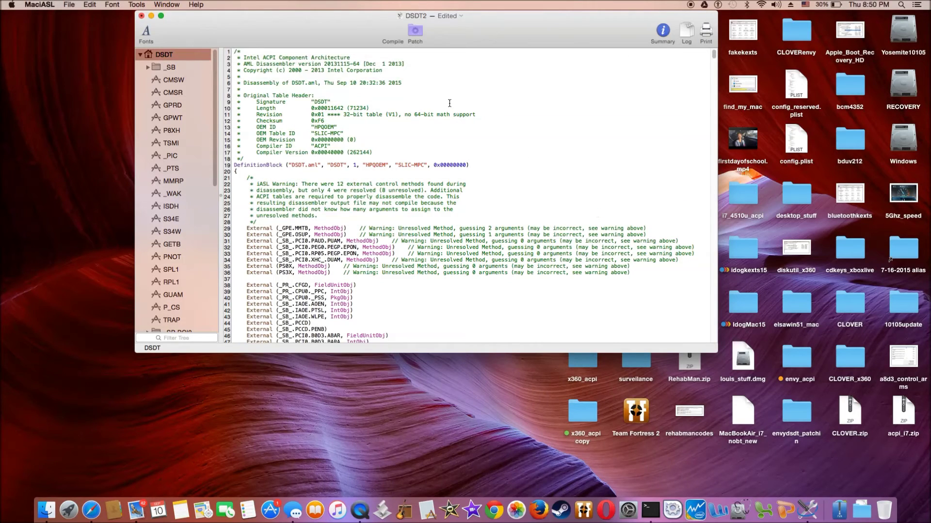
{"action": "left_click", "coordinate": [392, 37]}
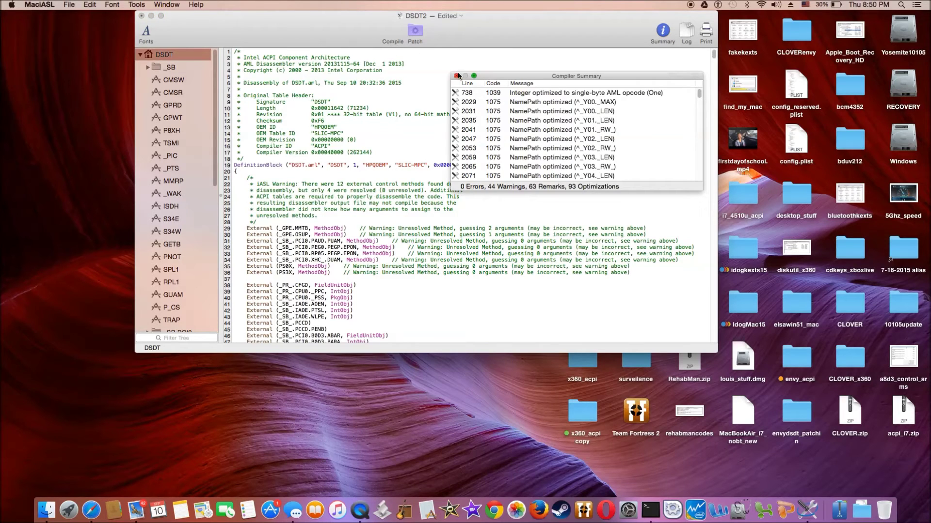
{"action": "left_click", "coordinate": [455, 75]}
Save the battery-patched DSDT as DSDT2_3_bat, close it, and reopen it from Finder.
{"action": "left_click", "coordinate": [69, 5]}
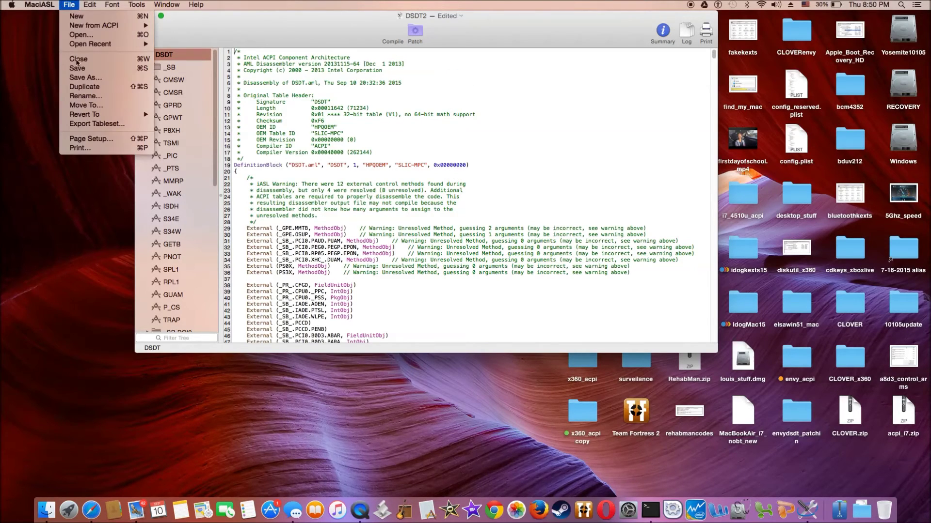
{"action": "left_click", "coordinate": [74, 73]}
{"action": "type", "text": "DSDT2_"}
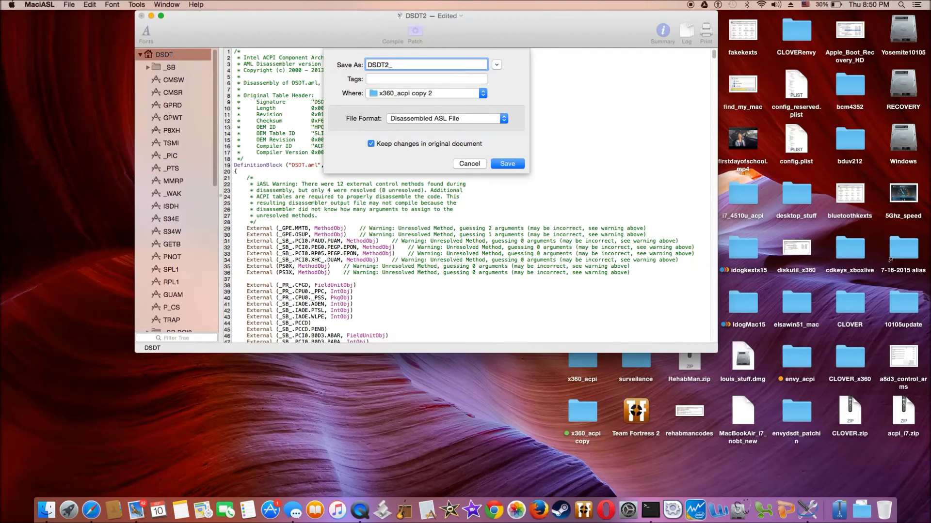
{"action": "type", "text": "3_"}
{"action": "type", "text": "bat"}
{"action": "left_click", "coordinate": [507, 163]}
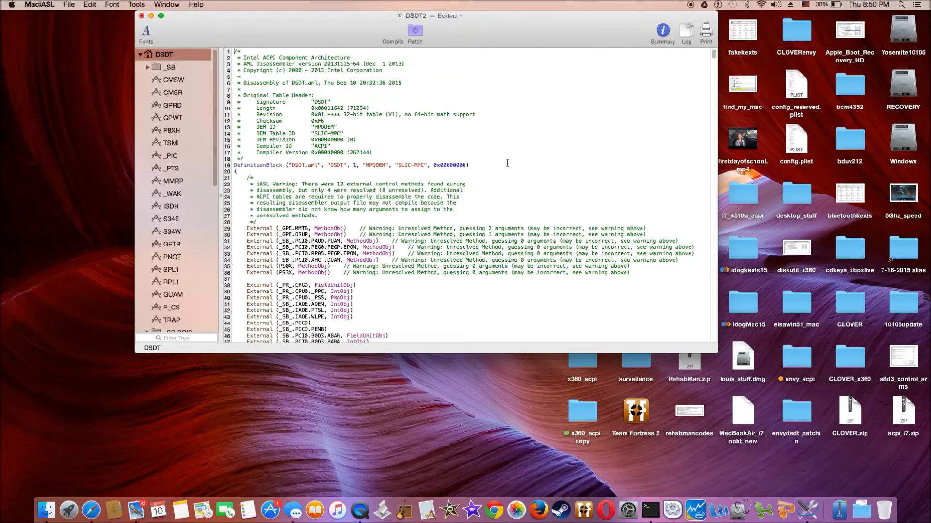
{"action": "left_click", "coordinate": [143, 16]}
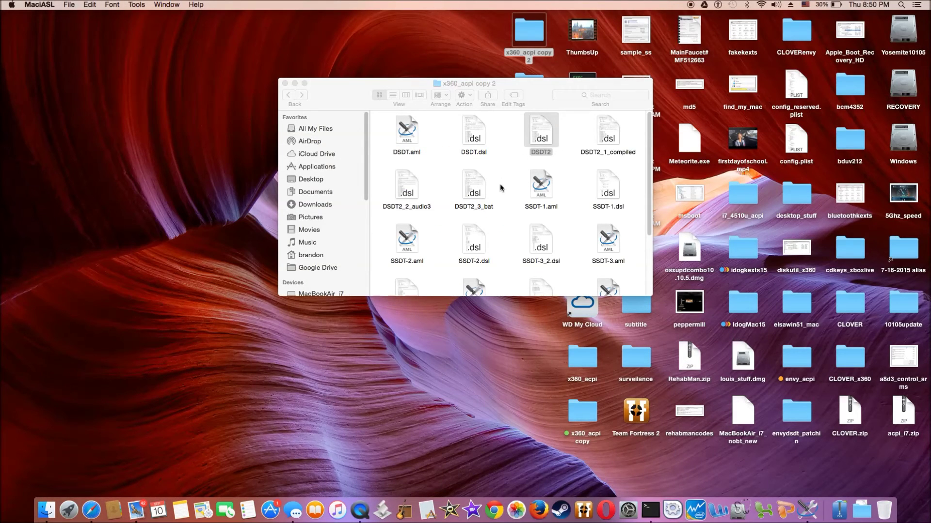
{"action": "double_click", "coordinate": [473, 186]}
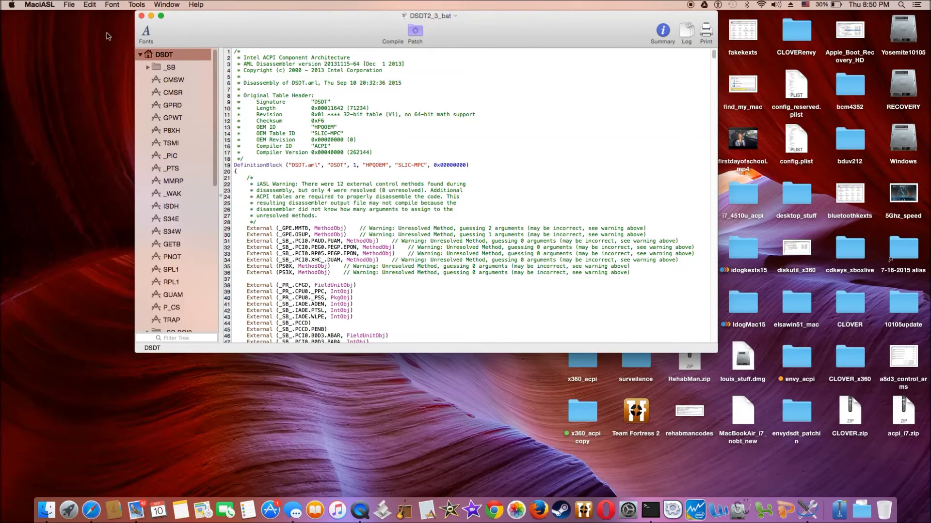
Save DSDT2_3_bat.aml in ACPI Machine Language Binary format.
{"action": "left_click", "coordinate": [70, 6]}
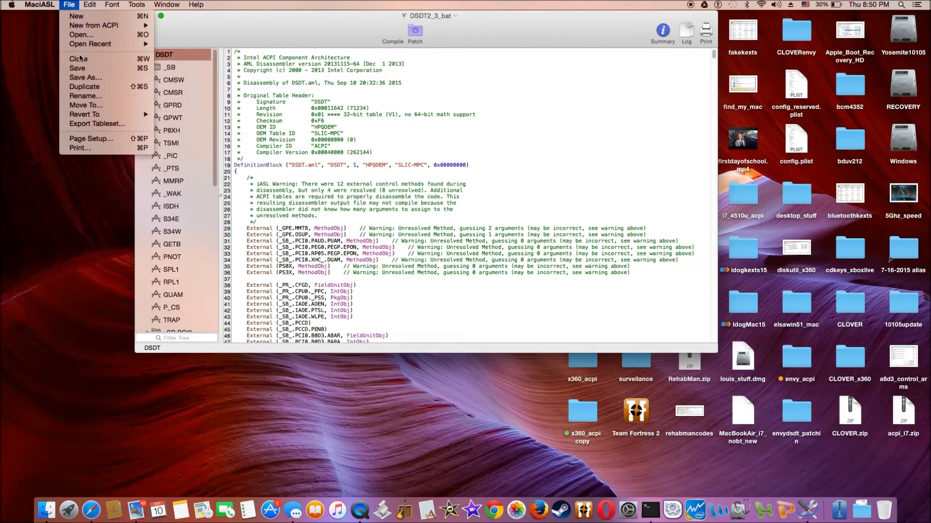
{"action": "left_click", "coordinate": [88, 77]}
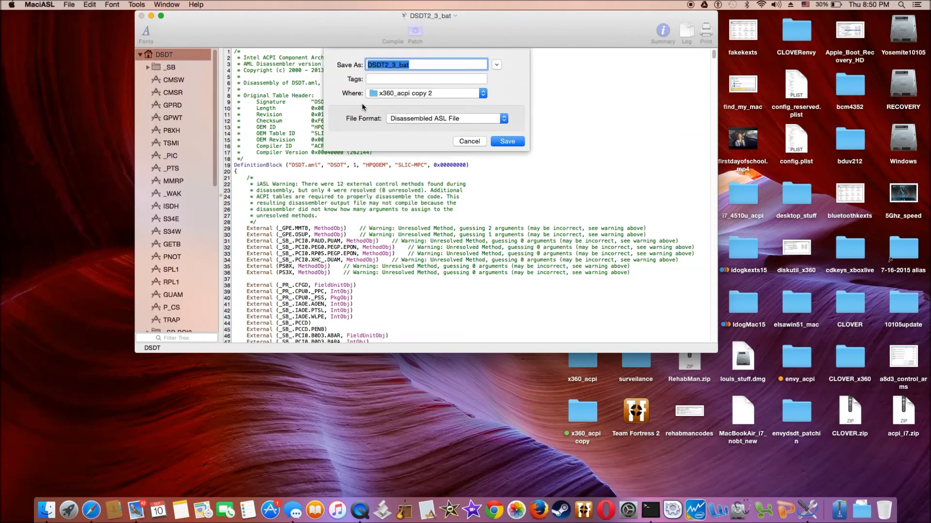
{"action": "left_click", "coordinate": [460, 118]}
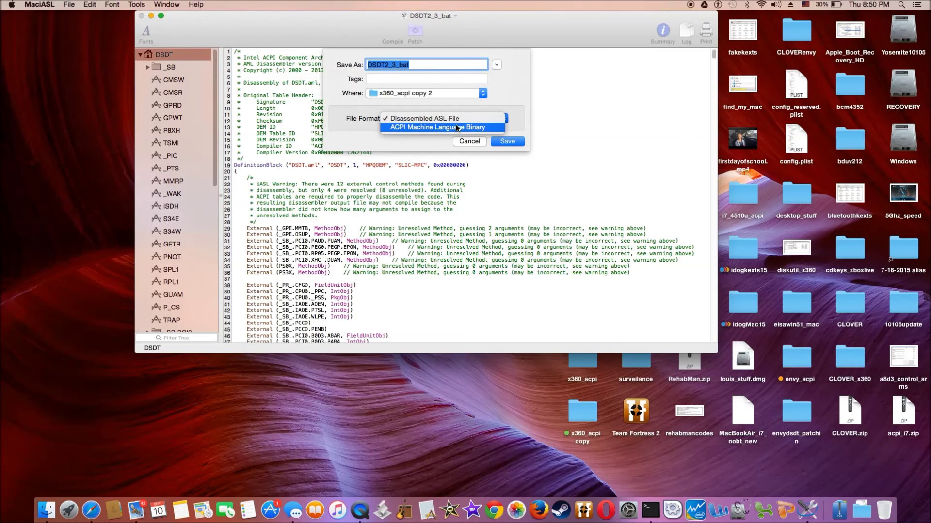
{"action": "left_click", "coordinate": [456, 127]}
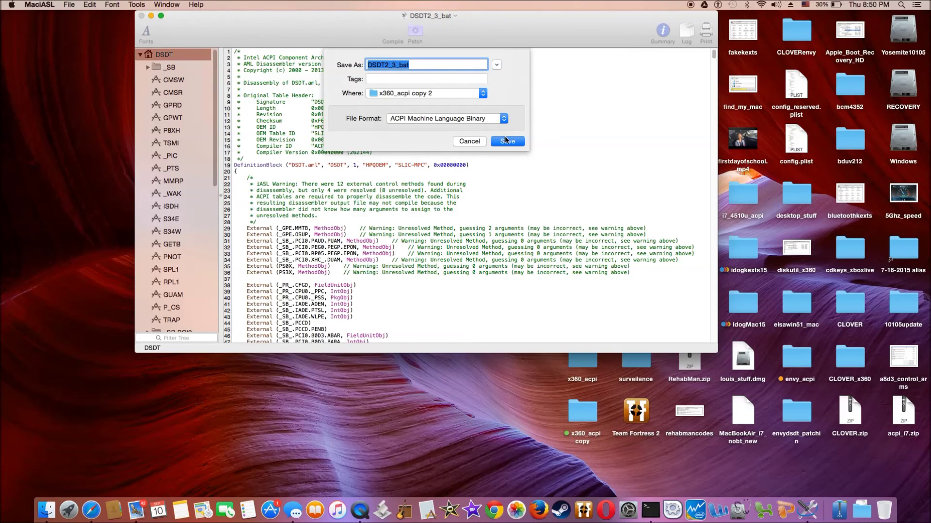
{"action": "left_click", "coordinate": [438, 65]}
{"action": "type", "text": ".aml"}
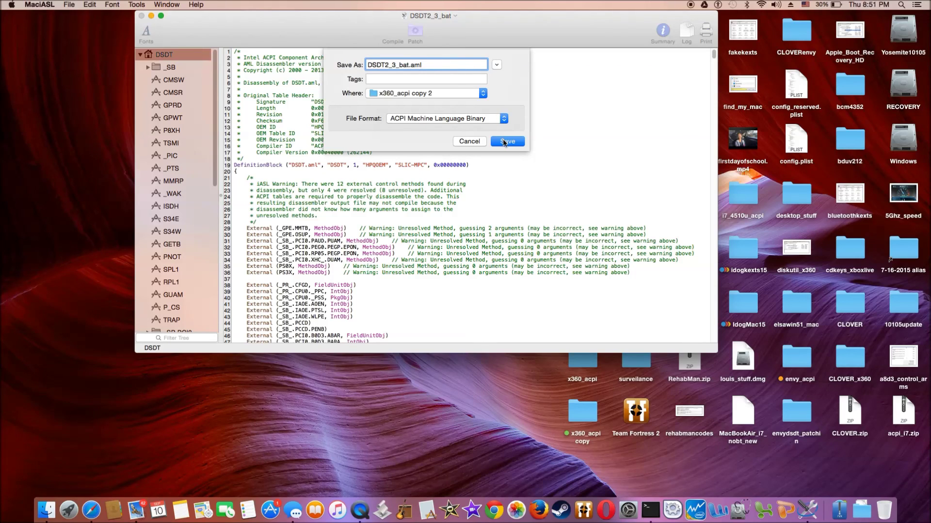
{"action": "left_click", "coordinate": [506, 142]}
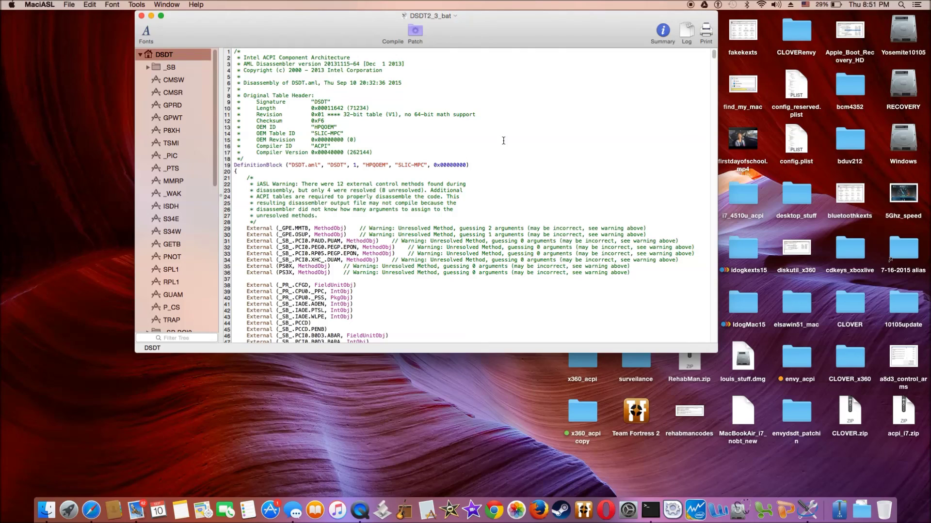